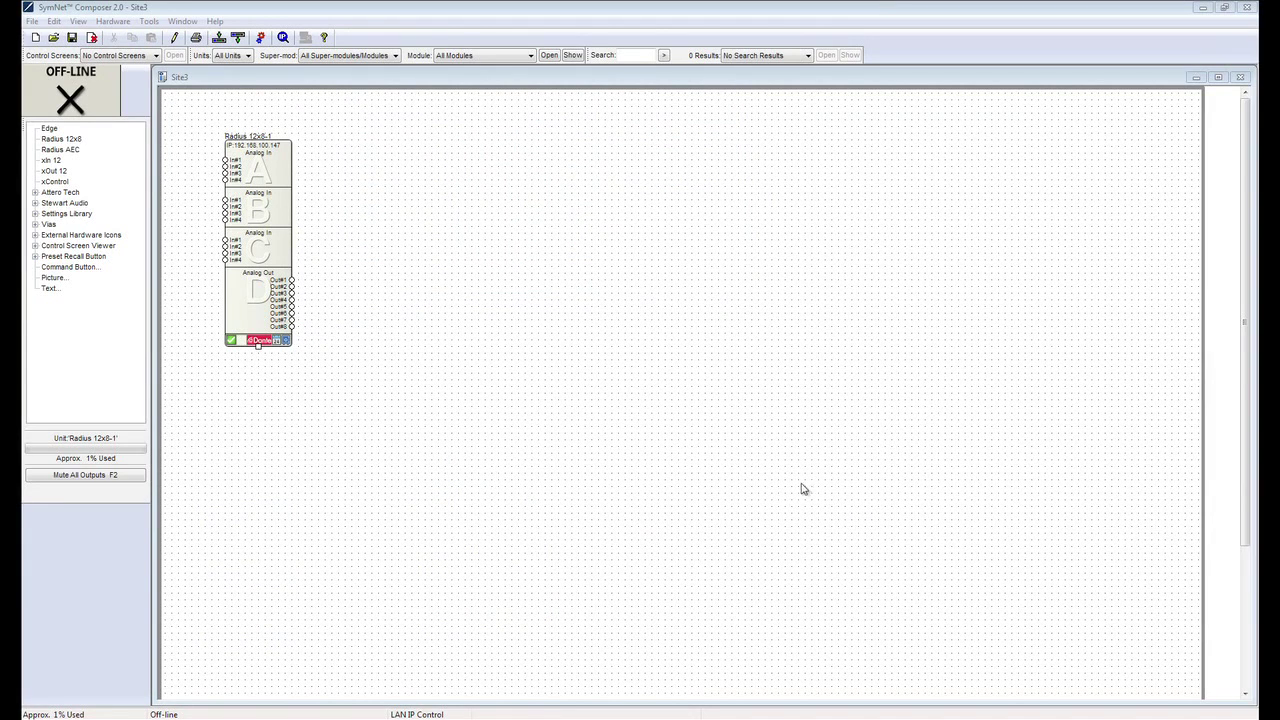
Open the Radius 12x8-1 unit's design window from the site canvas.
{"action": "double_click", "coordinate": [250, 210]}
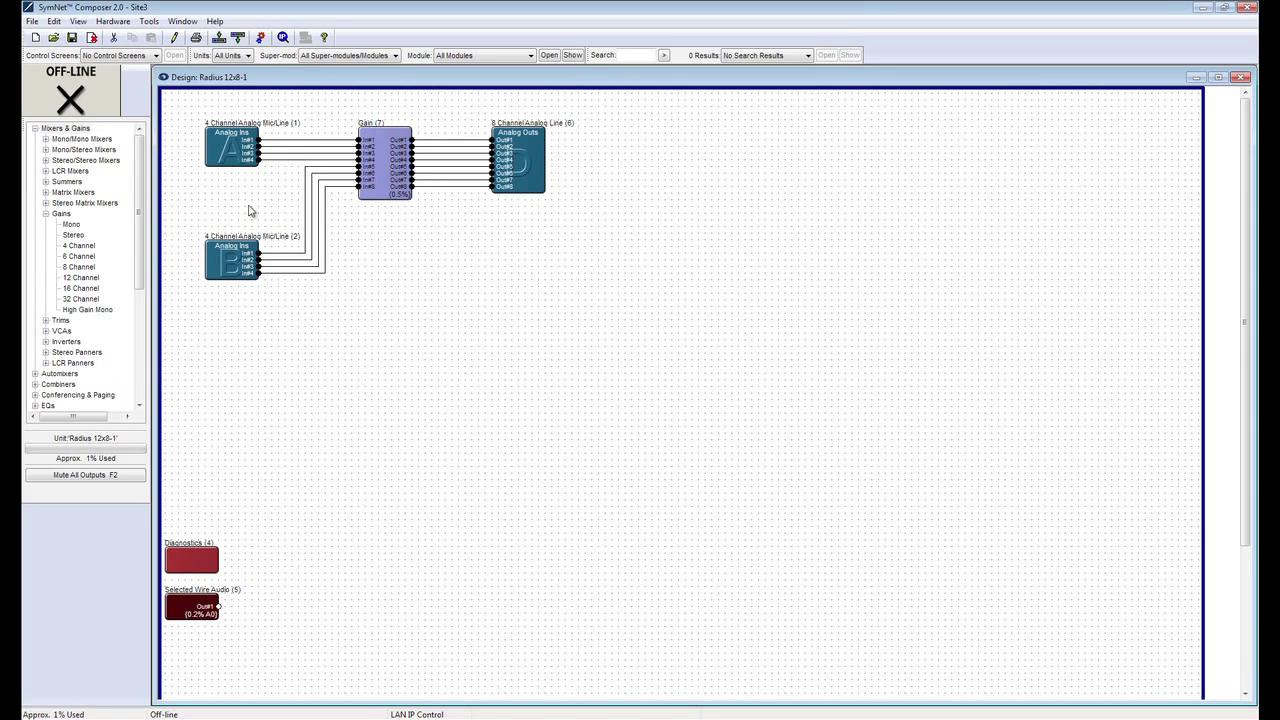
Open the Gain (7) module's eight-channel control window and bring up the Master fader's options.
{"action": "double_click", "coordinate": [391, 155]}
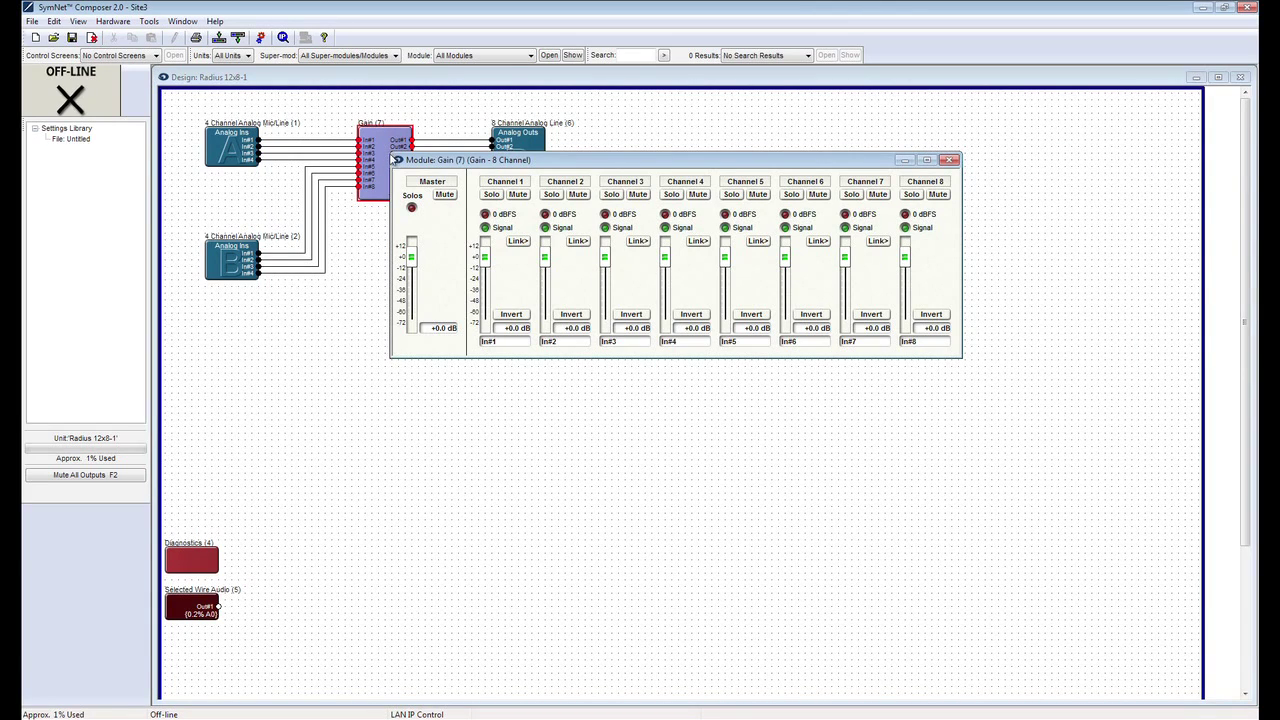
{"action": "right_click", "coordinate": [411, 262]}
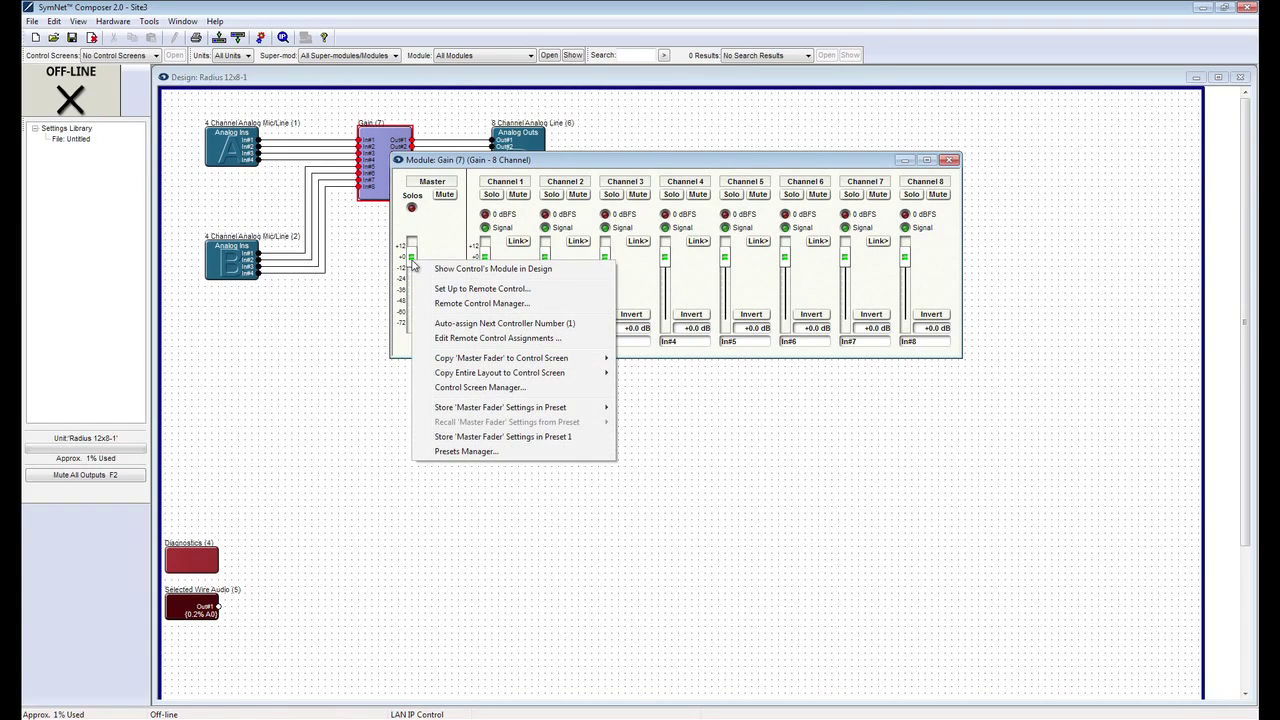
Set up remote control for the Master fader on a new ARC-2e at address 1, controller 1.
{"action": "left_click", "coordinate": [452, 289]}
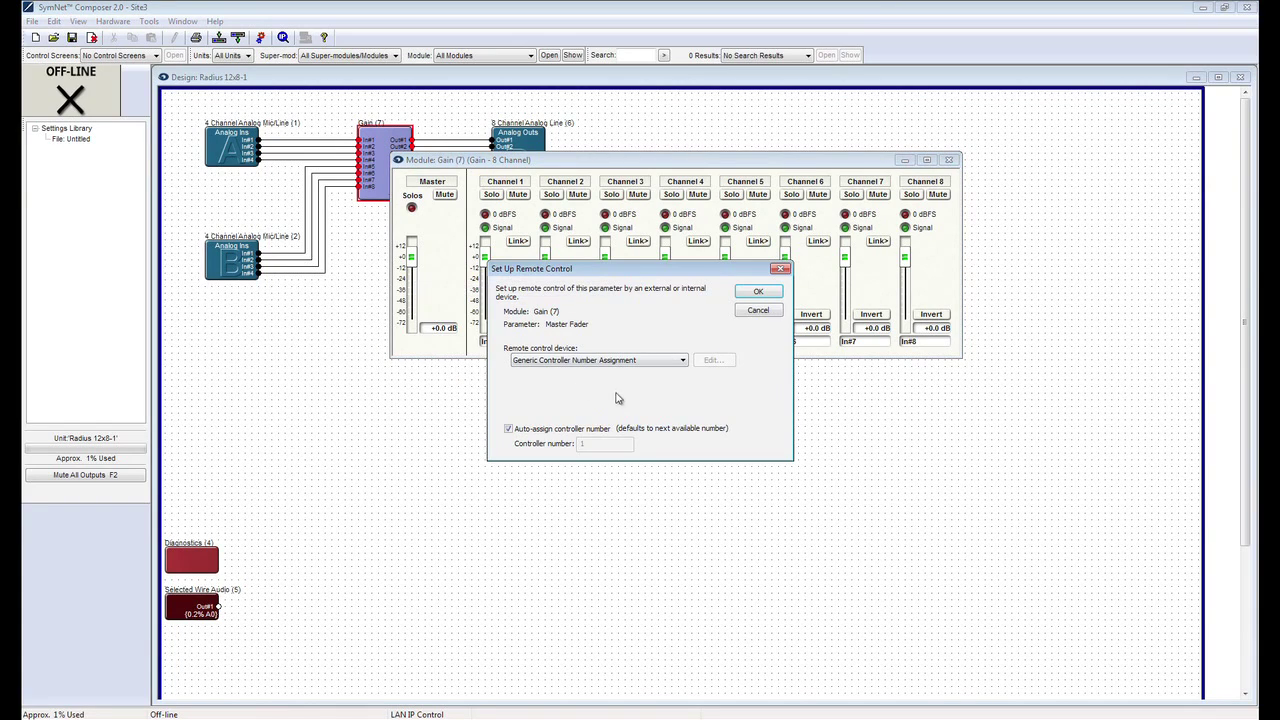
{"action": "left_click", "coordinate": [684, 362]}
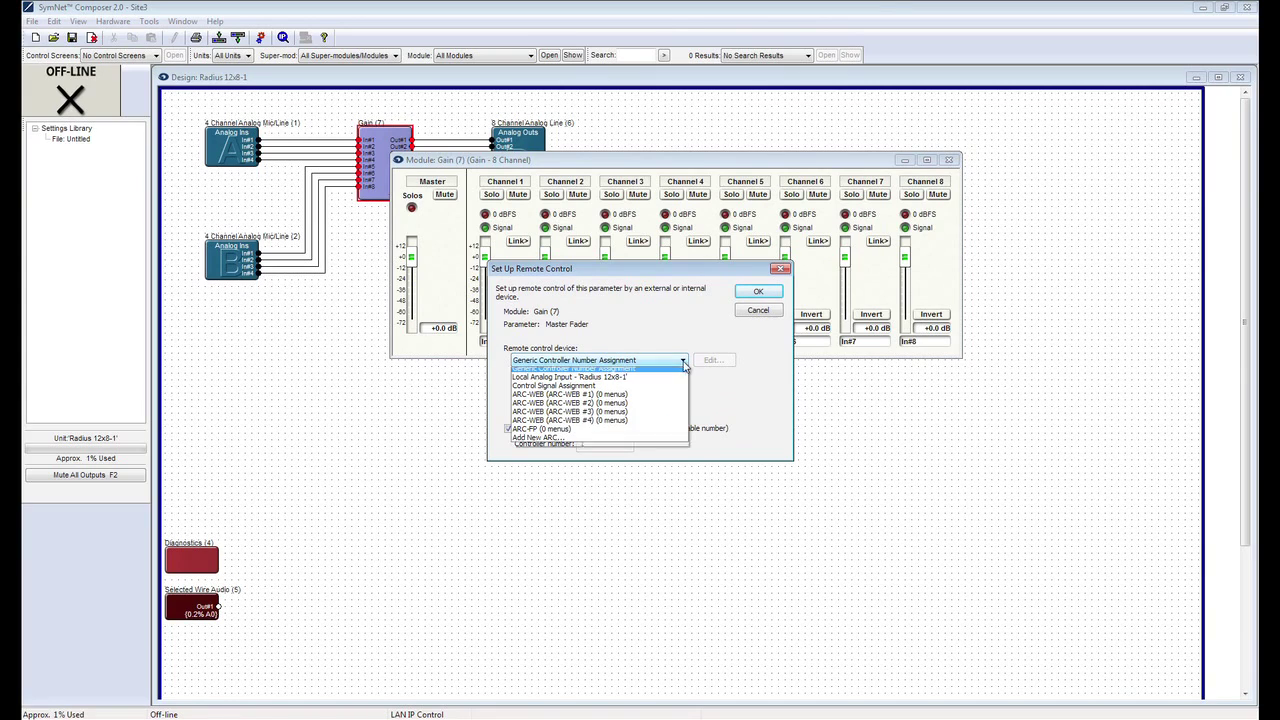
{"action": "left_click", "coordinate": [627, 443]}
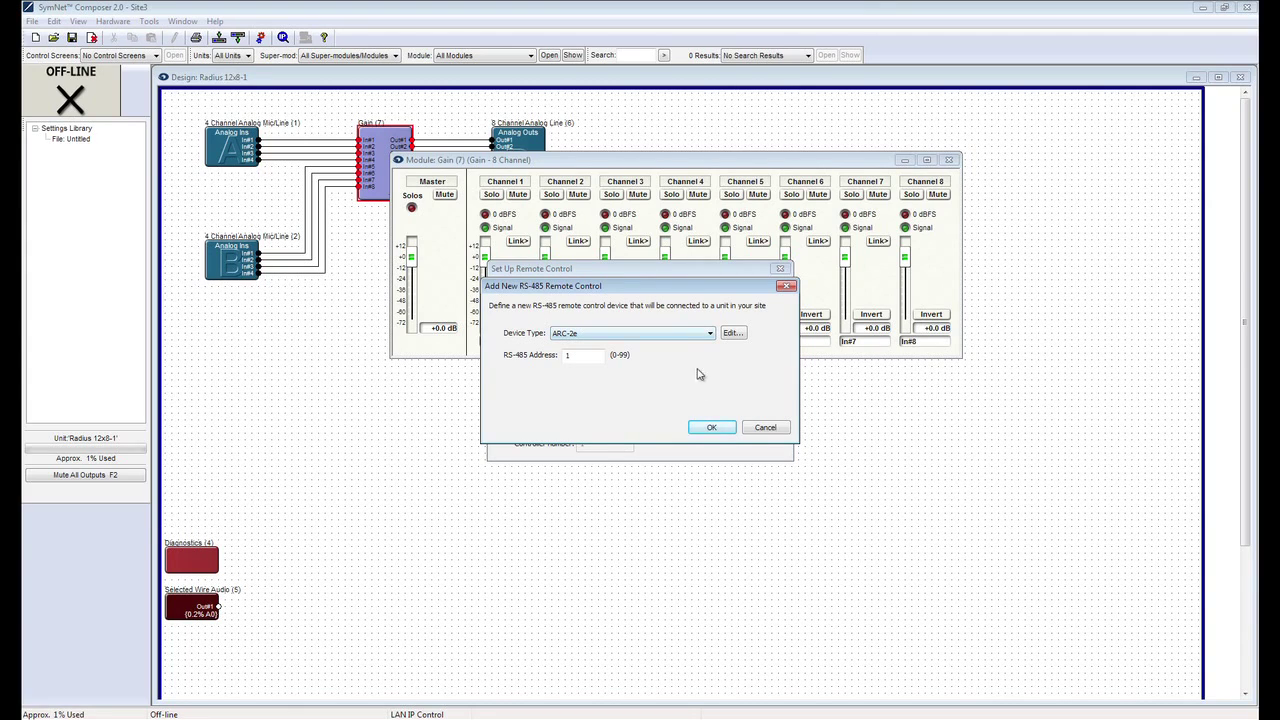
{"action": "left_click", "coordinate": [712, 428]}
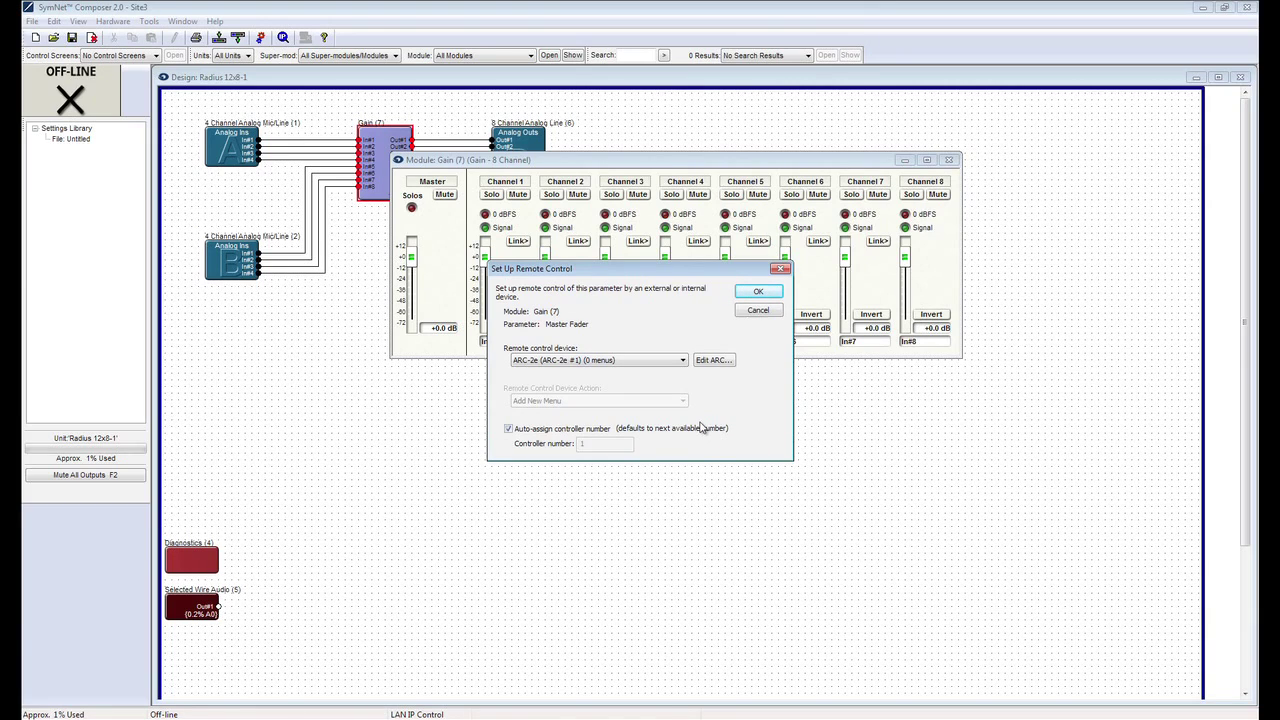
{"action": "left_click", "coordinate": [752, 297]}
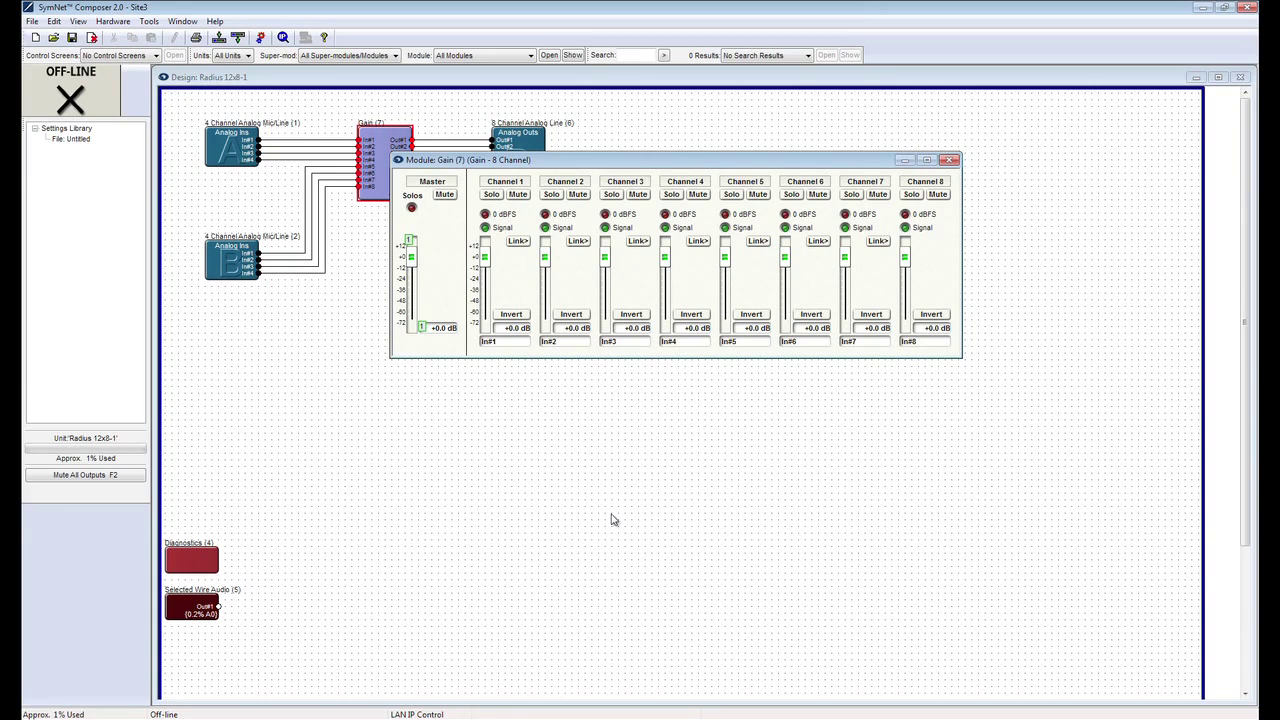
In the Remote Control Manager, expand ARC-2e (address 1) and edit its Master menu entry.
{"action": "left_click", "coordinate": [150, 22]}
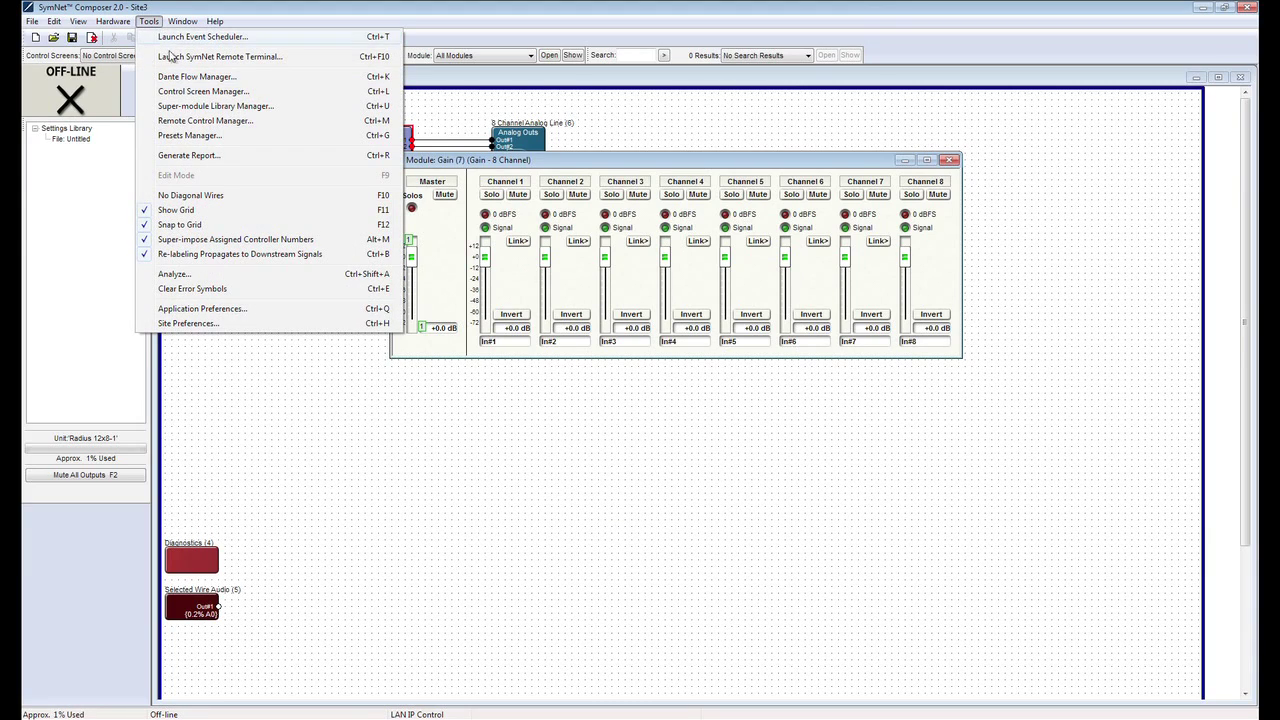
{"action": "left_click", "coordinate": [197, 121]}
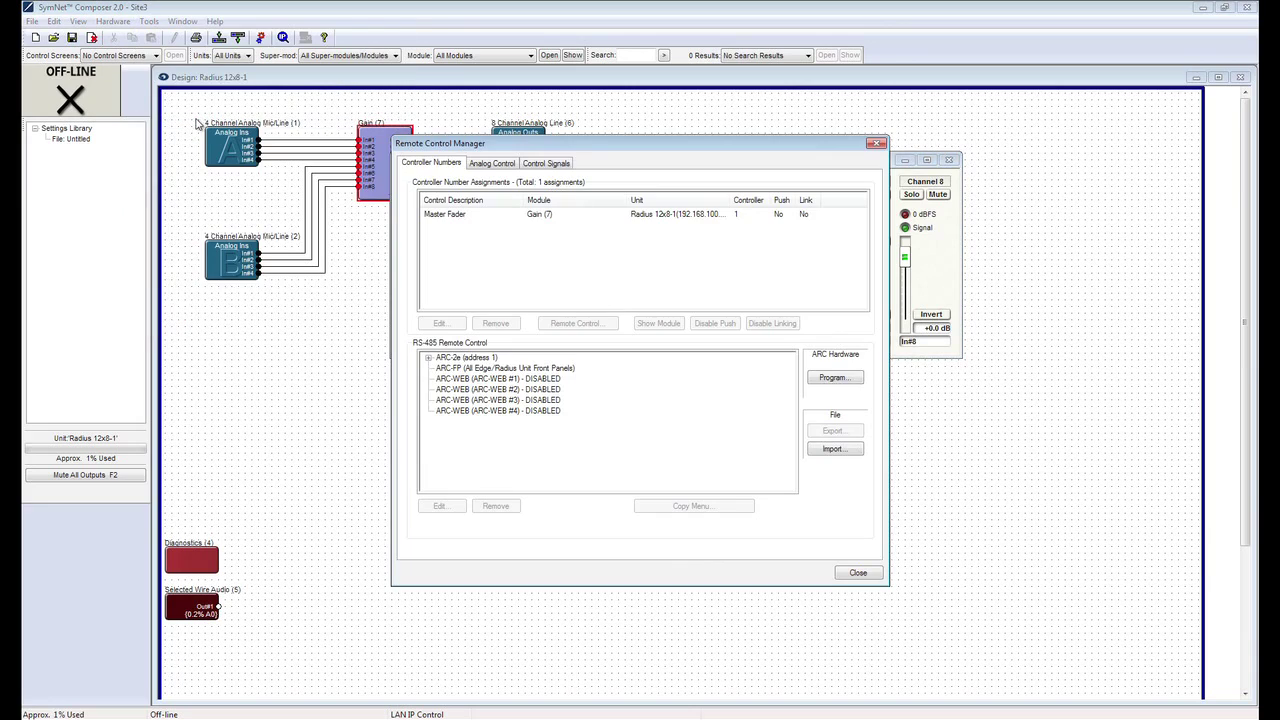
{"action": "left_click", "coordinate": [428, 358]}
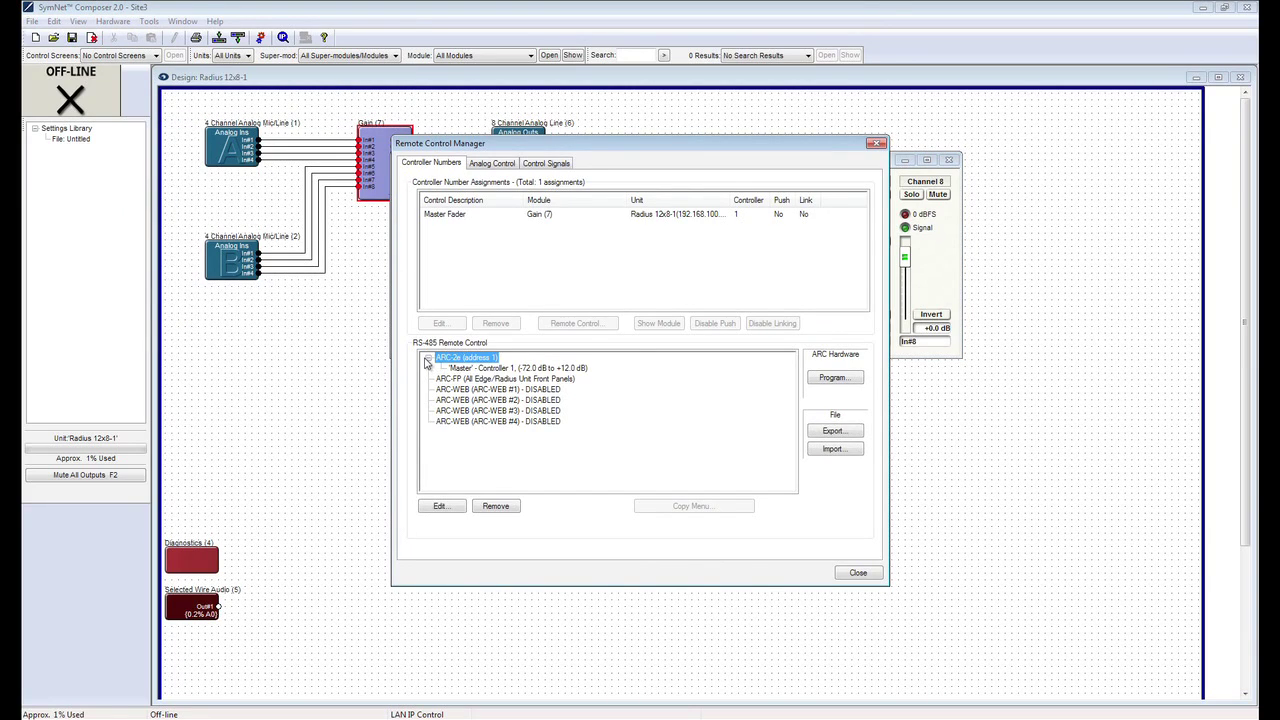
{"action": "left_click", "coordinate": [503, 369]}
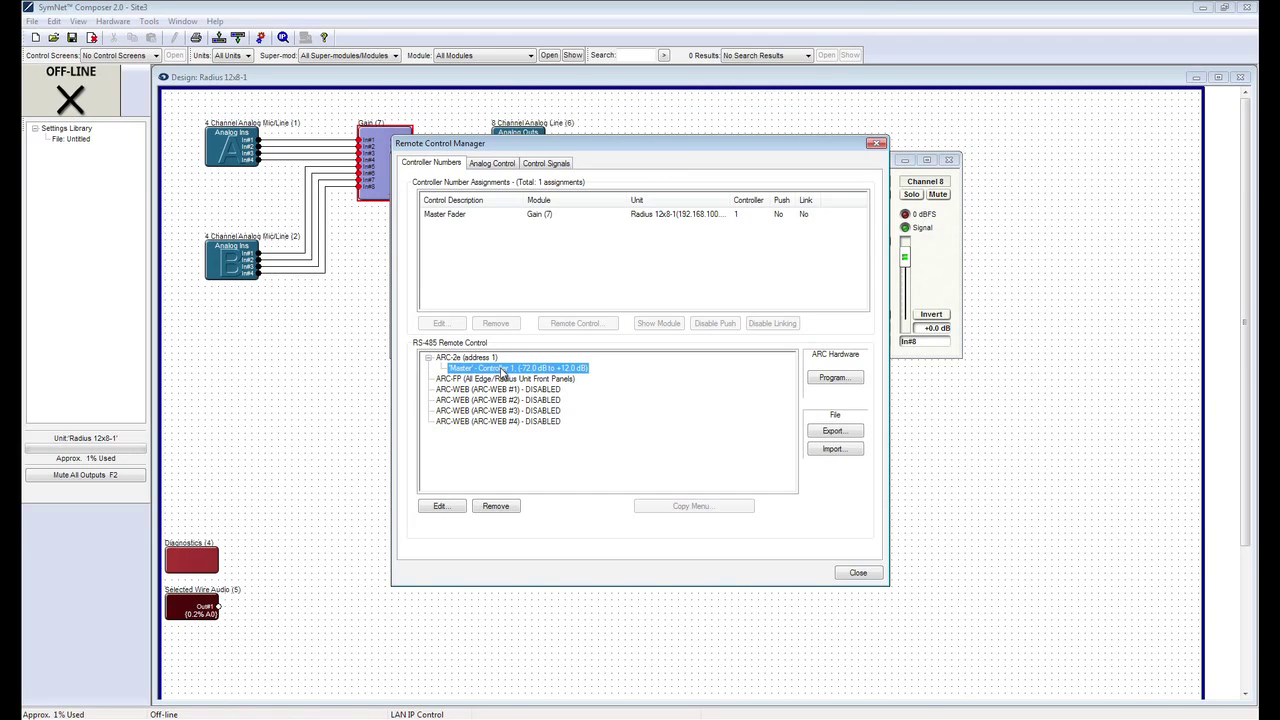
{"action": "left_click", "coordinate": [444, 507]}
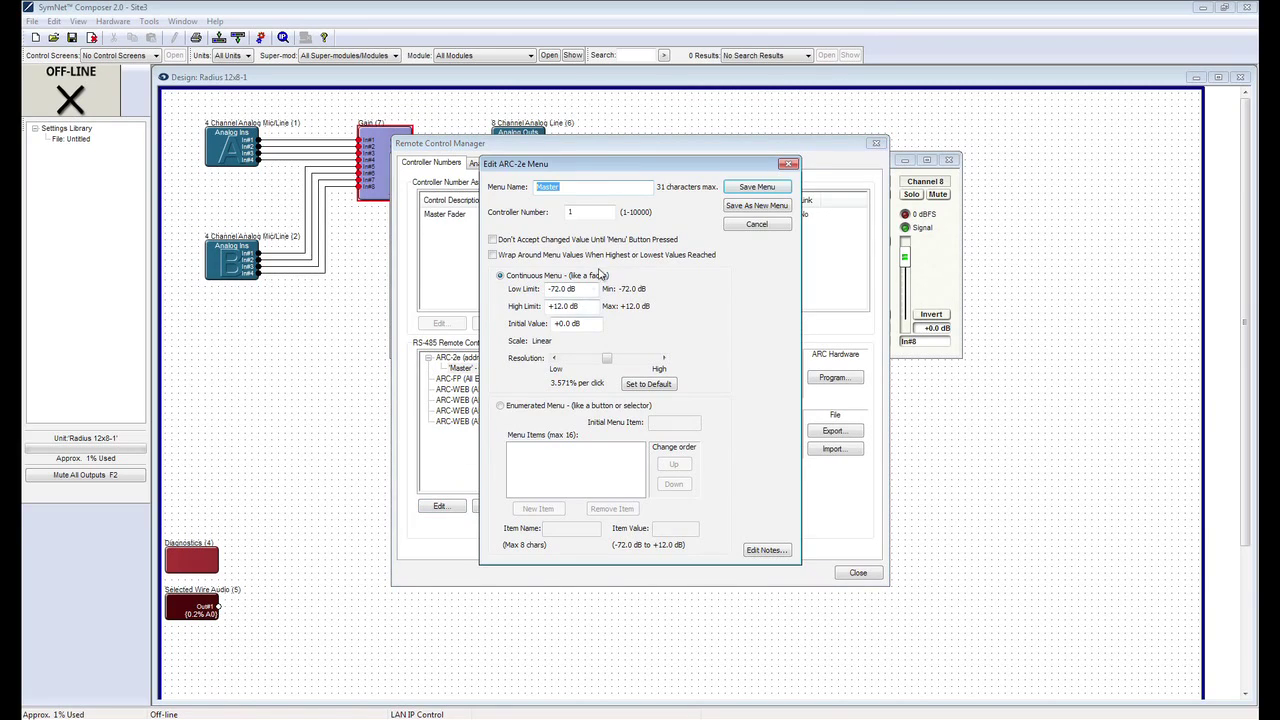
Name the Master menu 'Lobby Gain', set its high limit to +4.0 dB, and save.
{"action": "type", "text": "Lo"}
{"action": "type", "text": "bby Gain"}
{"action": "left_click", "coordinate": [564, 305]}
{"action": "key", "text": "BackSpace"}
{"action": "key", "text": "BackSpace"}
{"action": "type", "text": "4"}
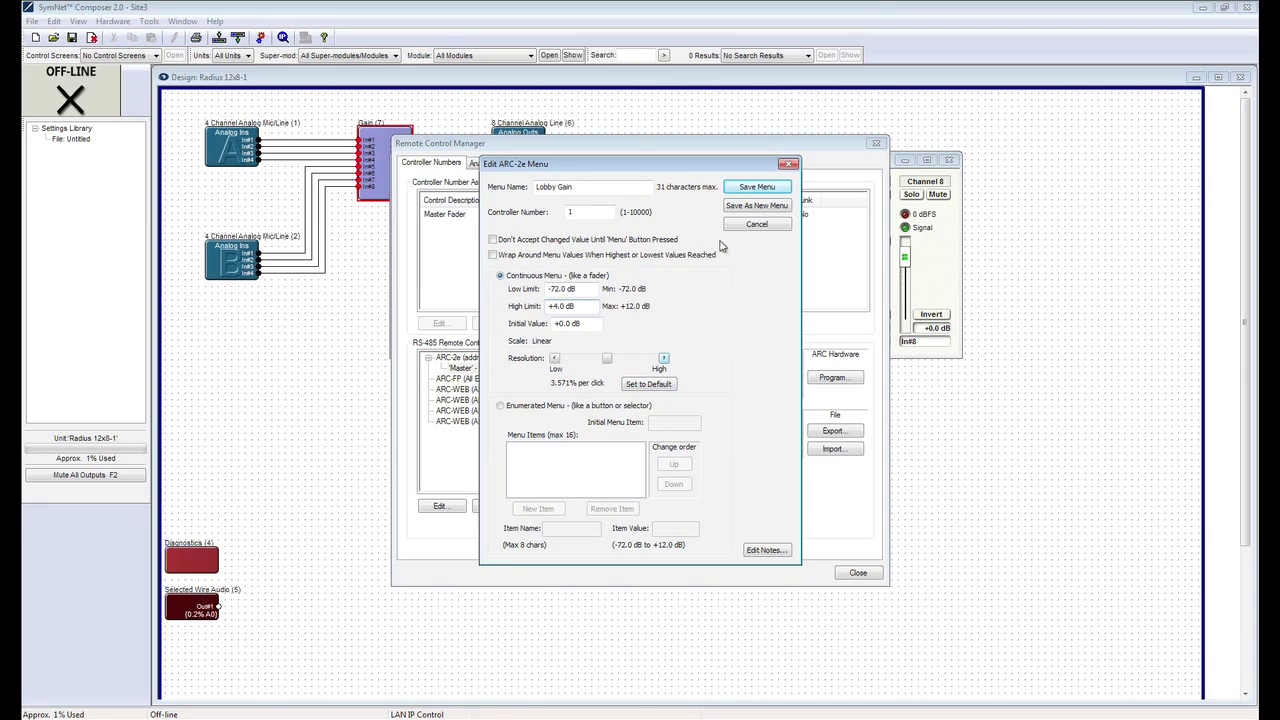
{"action": "left_click", "coordinate": [757, 187]}
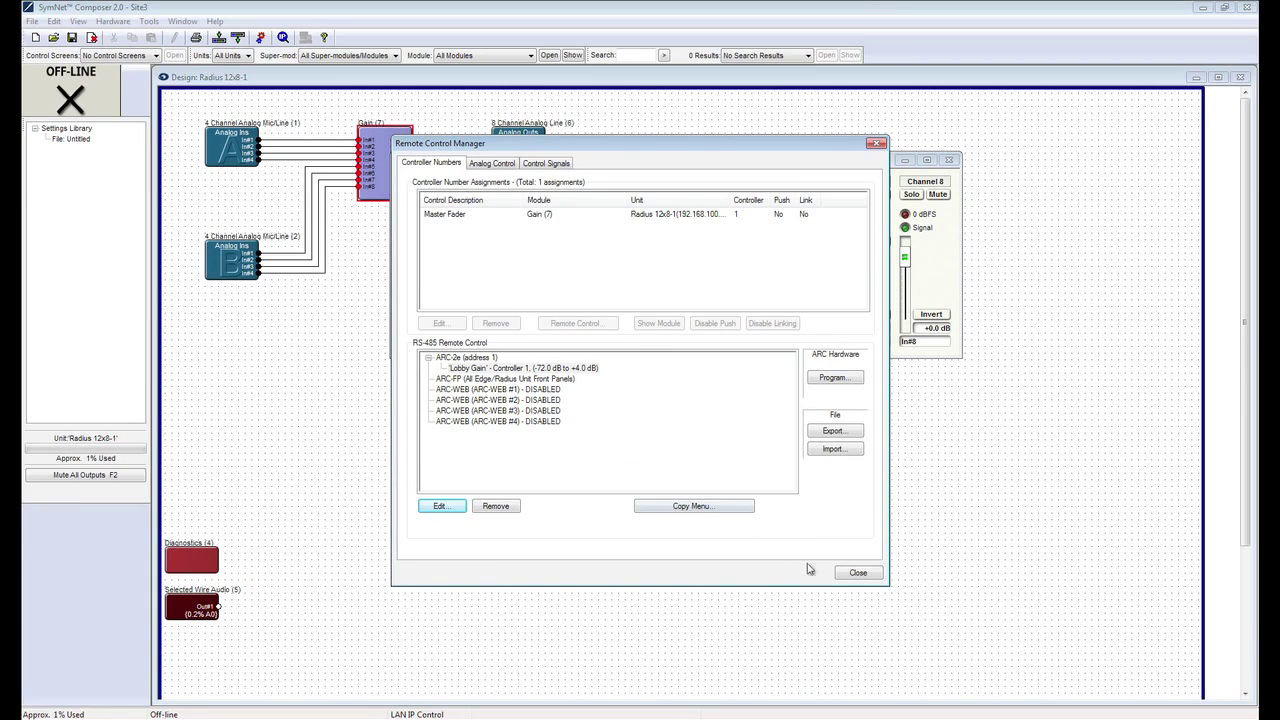
Auto-assign controller numbers 2 and 3 to the Channel 1 and Channel 2 gain faders.
{"action": "left_click", "coordinate": [856, 576]}
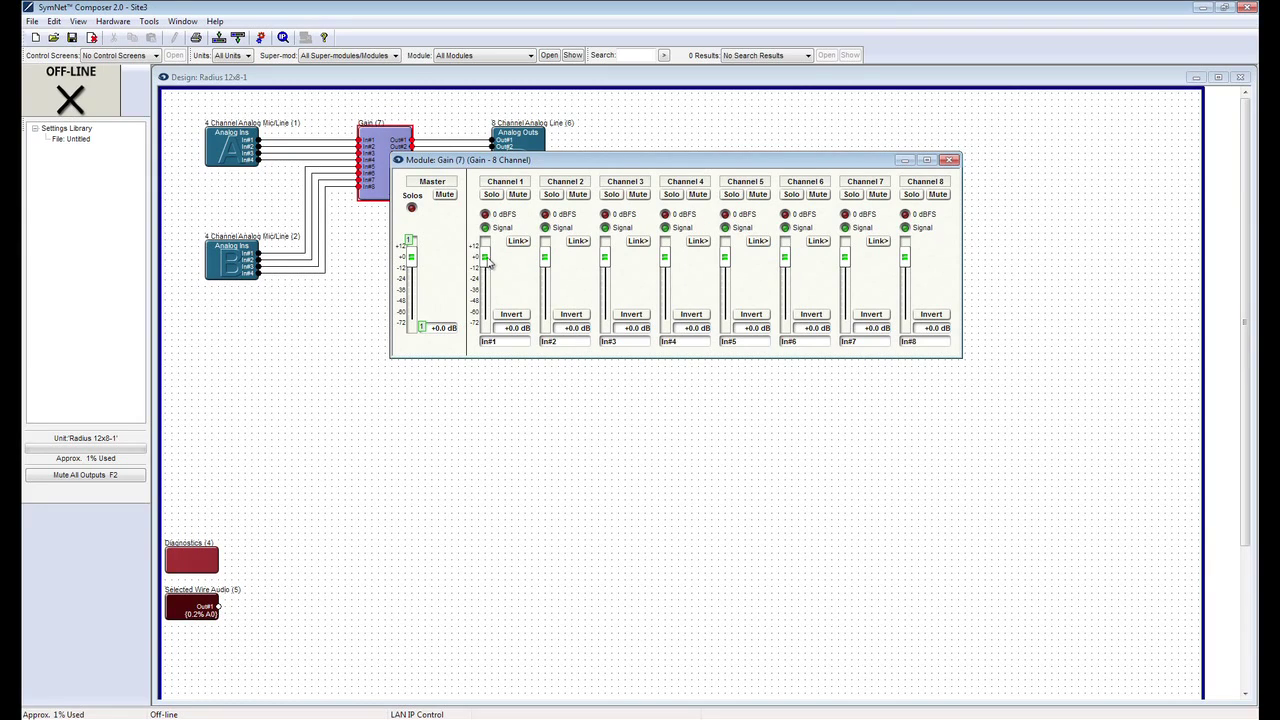
{"action": "right_click", "coordinate": [486, 259]}
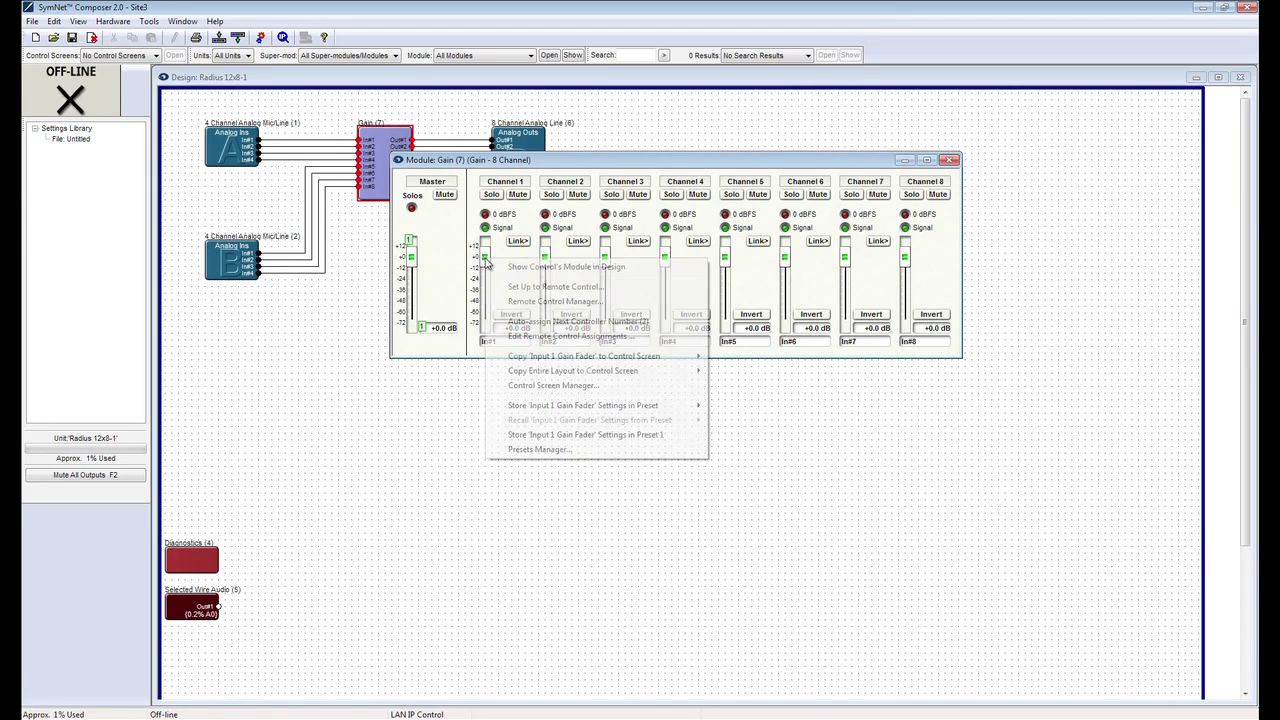
{"action": "left_click", "coordinate": [531, 321]}
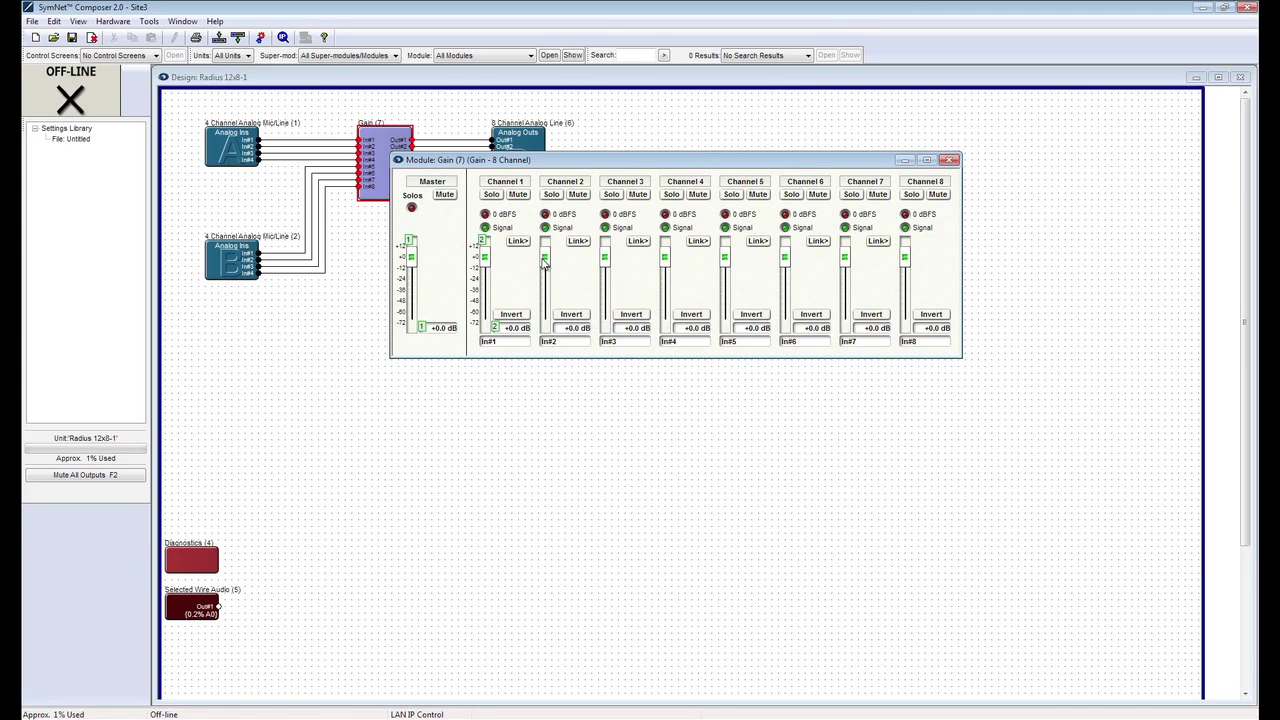
{"action": "right_click", "coordinate": [545, 260]}
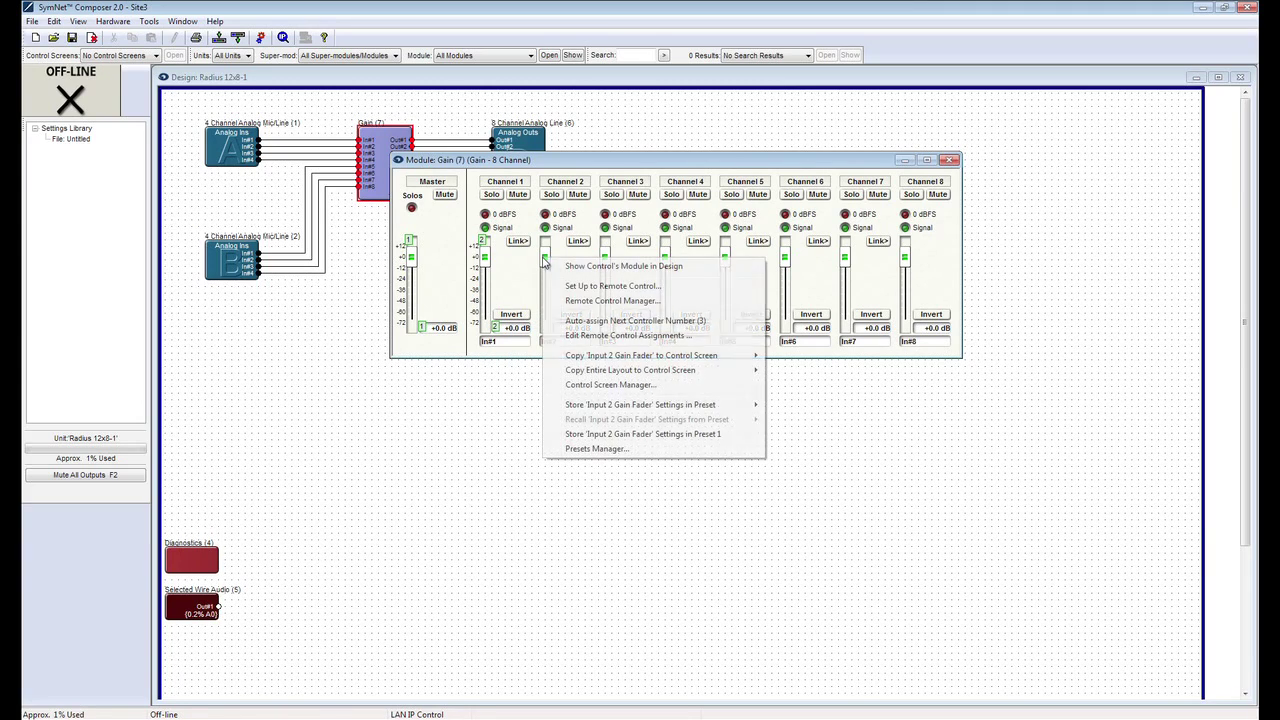
{"action": "left_click", "coordinate": [602, 320]}
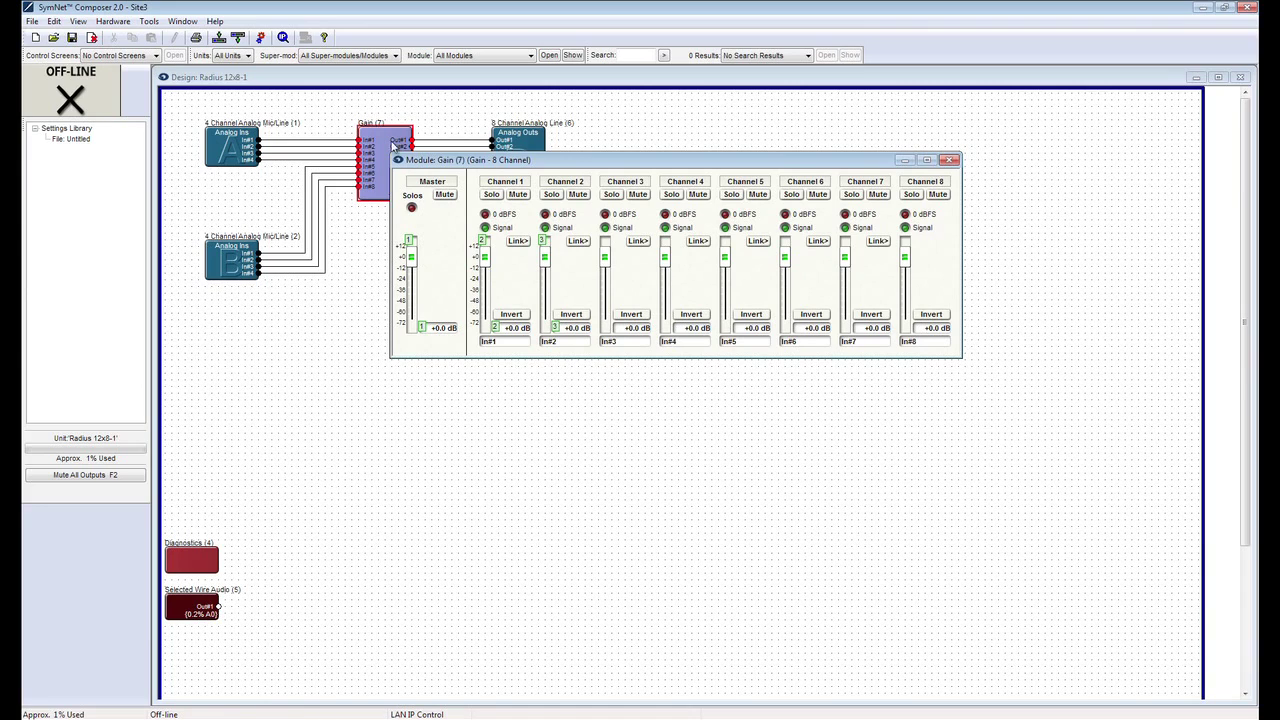
Assign the Input 1 Gain Fader to ARC-2e #1, creating a Gain 1 menu on controller 2.
{"action": "left_click", "coordinate": [147, 23]}
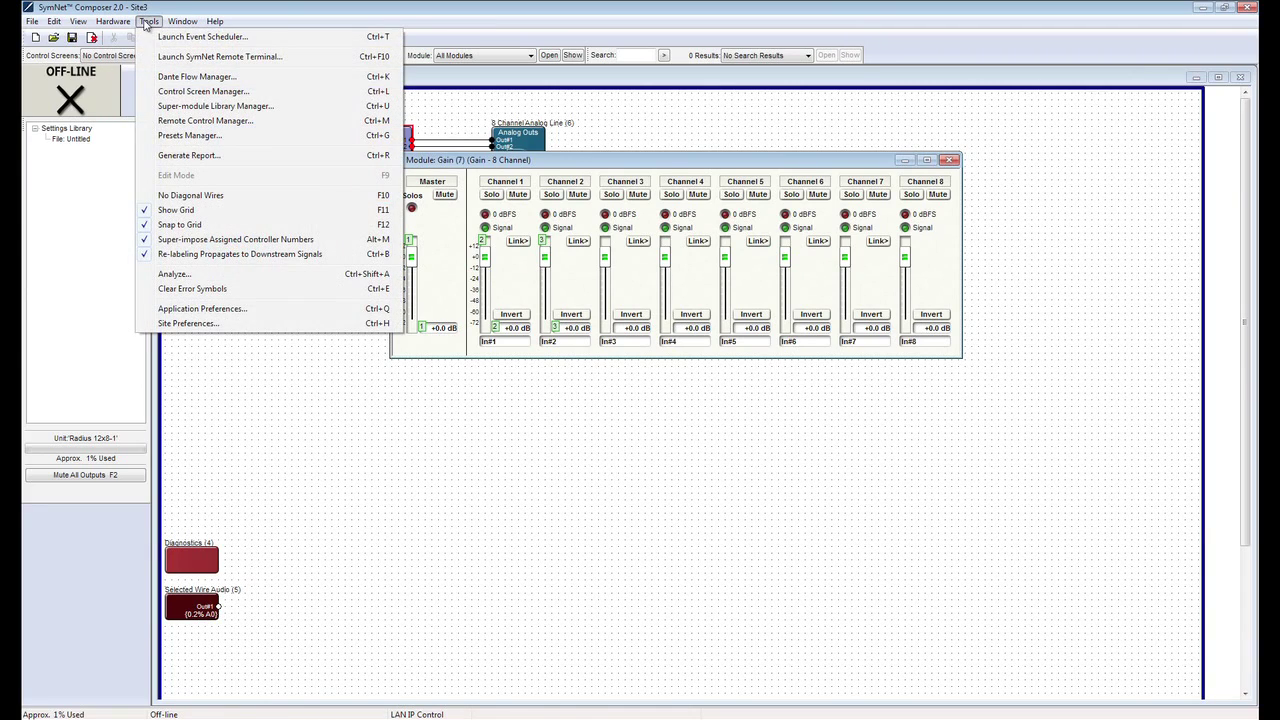
{"action": "left_click", "coordinate": [184, 121]}
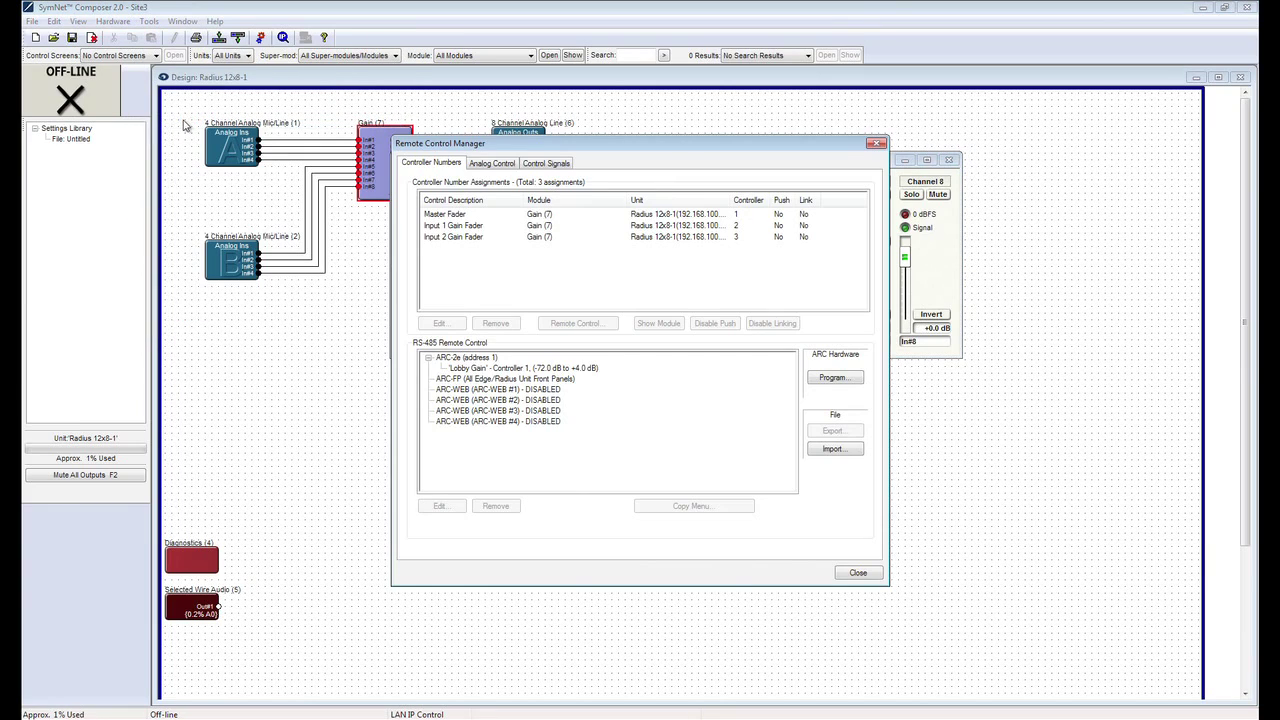
{"action": "left_click", "coordinate": [442, 226]}
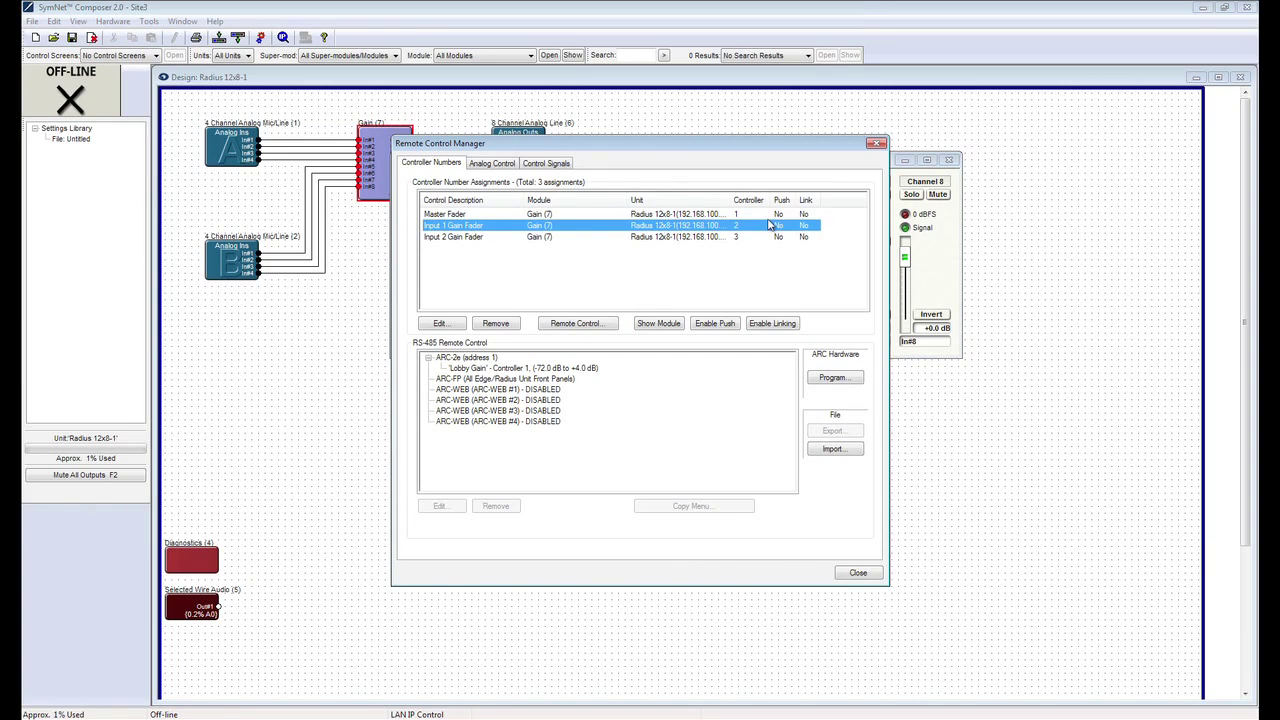
{"action": "left_click", "coordinate": [471, 359]}
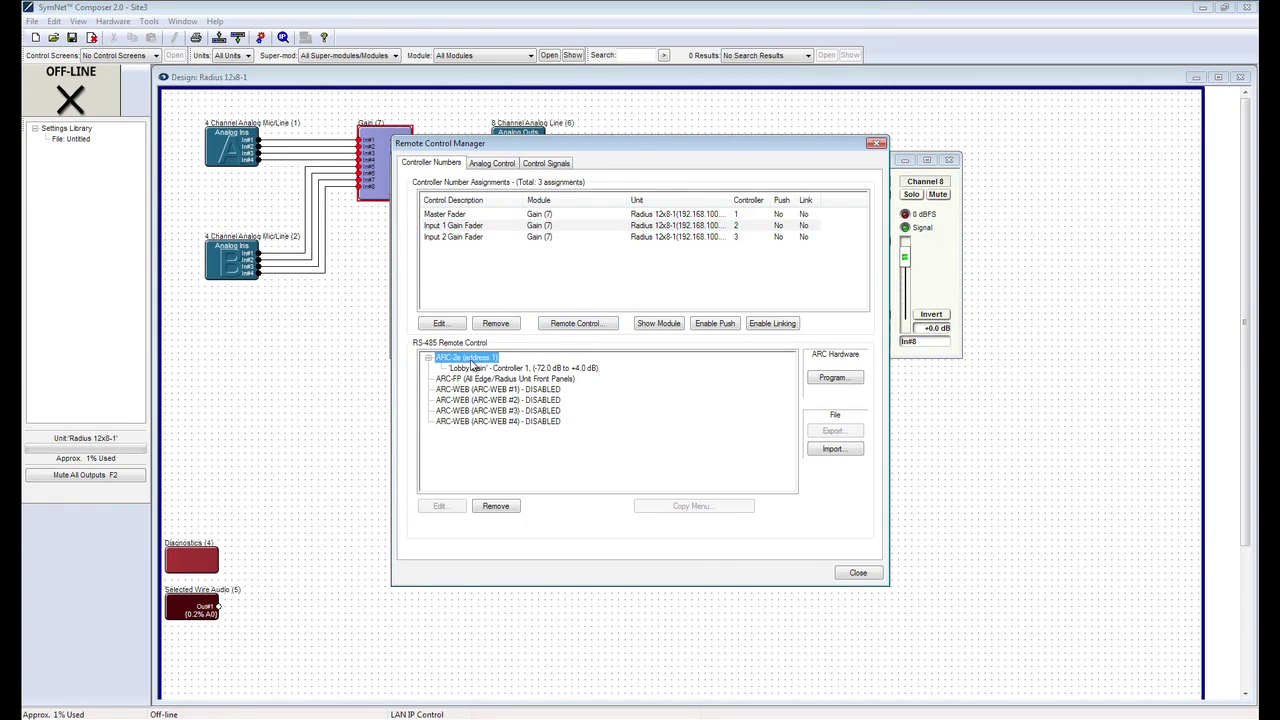
{"action": "left_click", "coordinate": [477, 228]}
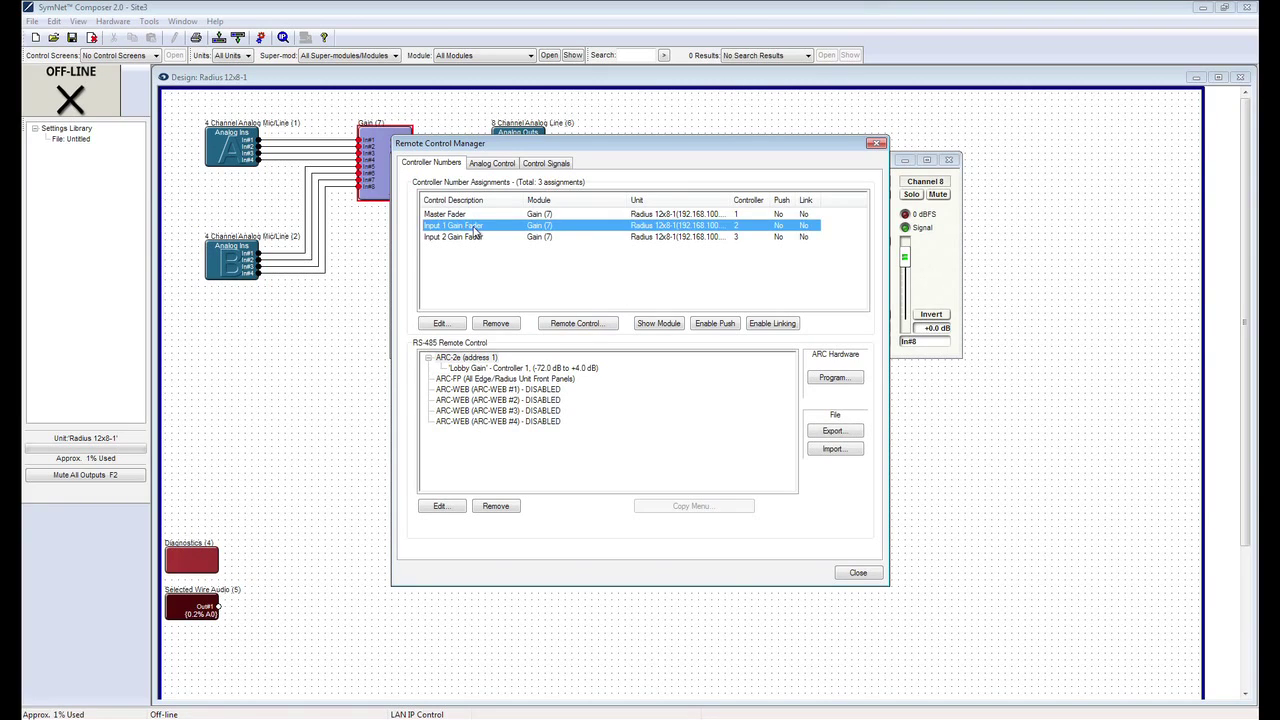
{"action": "left_click", "coordinate": [584, 328]}
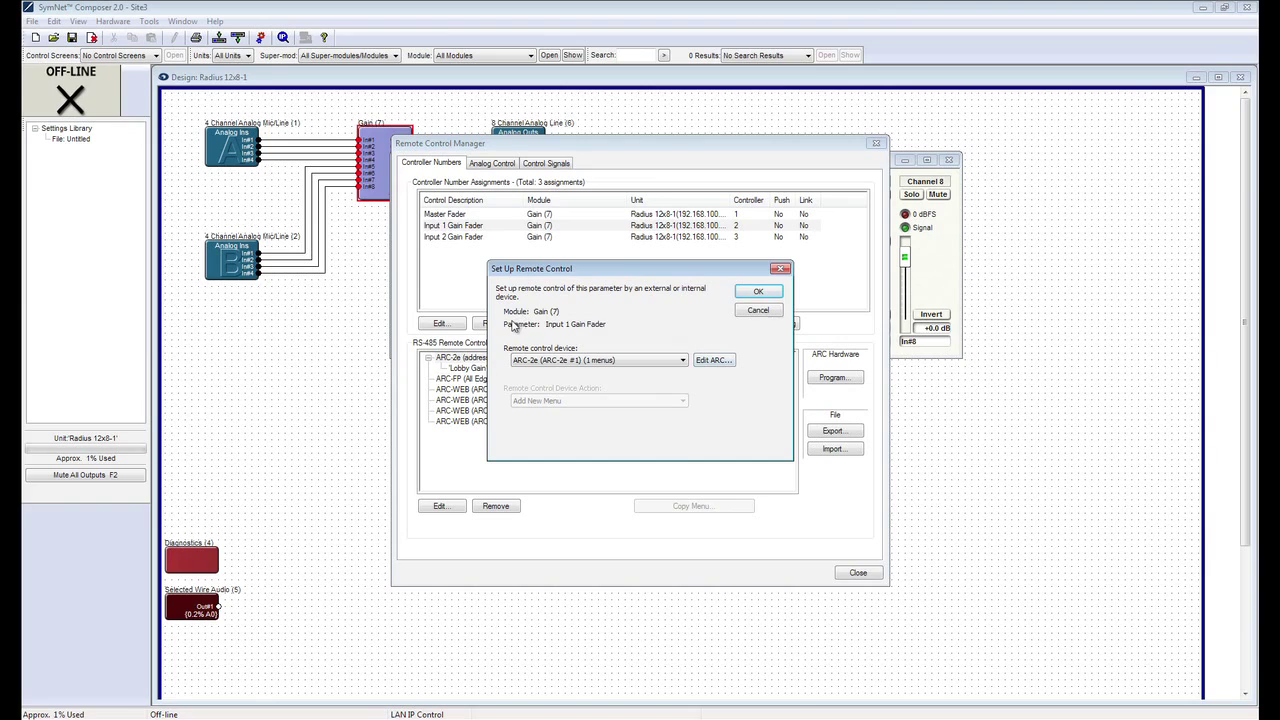
{"action": "left_click", "coordinate": [753, 292]}
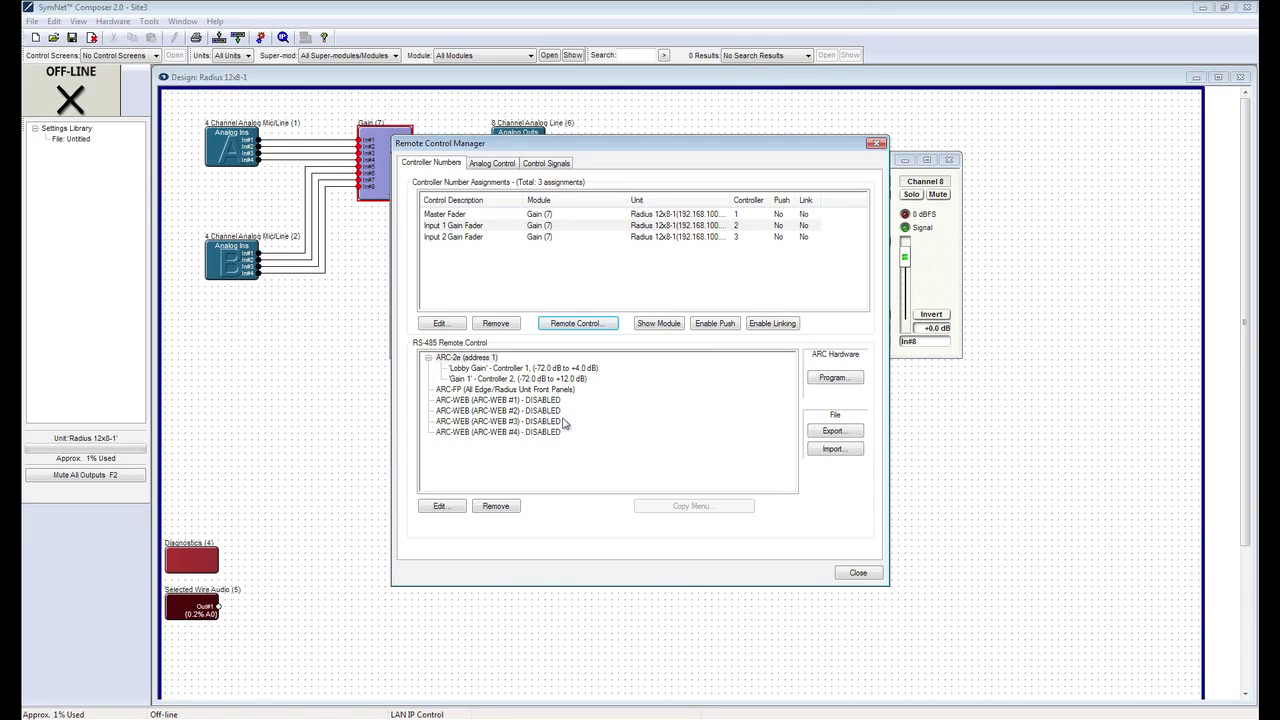
Edit the Gain 1 menu, enter 'CD/DVD Volume' as its menu name, and save.
{"action": "double_click", "coordinate": [493, 382]}
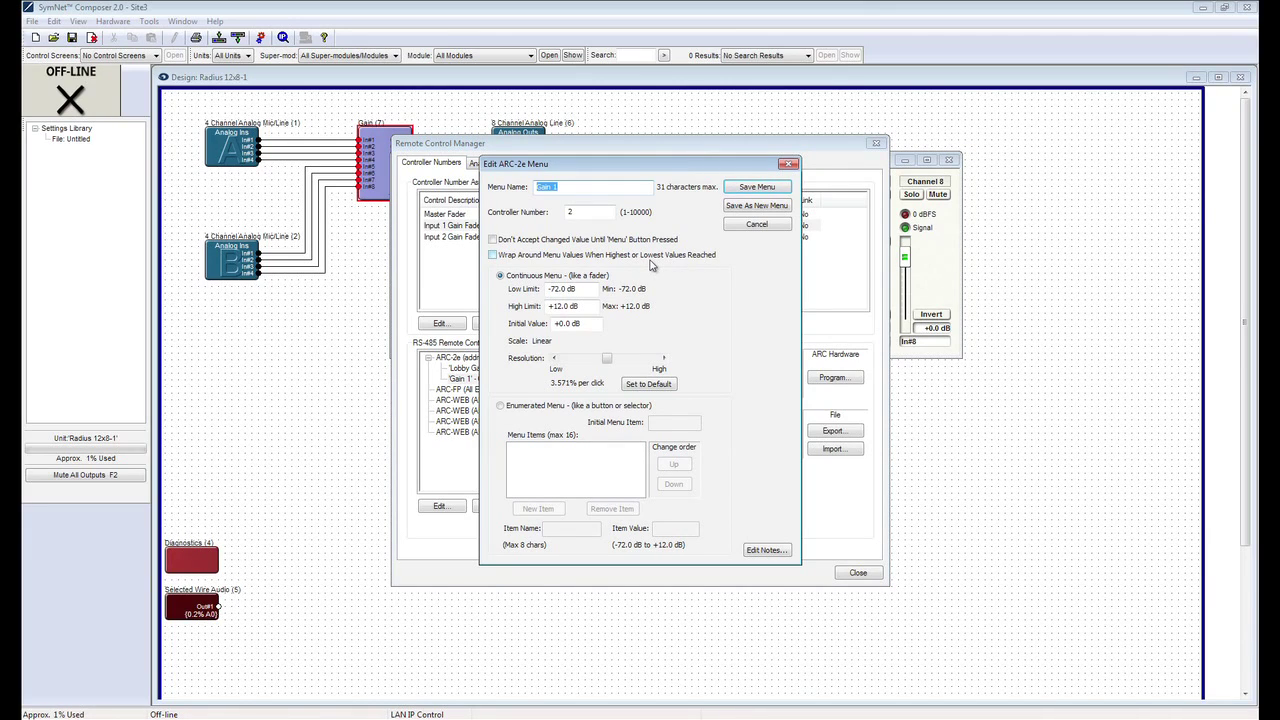
{"action": "type", "text": "CD/"}
{"action": "type", "text": "DVD"}
{"action": "type", "text": " Volume"}
{"action": "key", "text": "Return"}
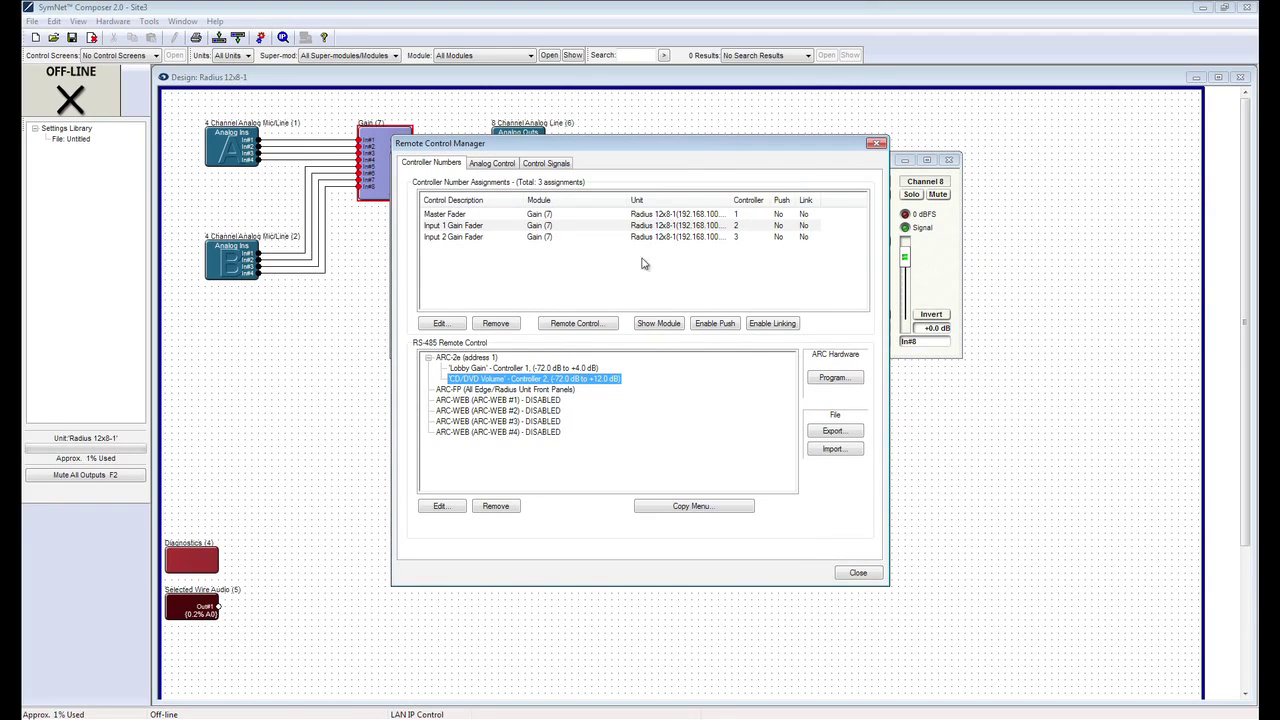
Close the Remote Control Manager to return to the Gain (7) channel window.
{"action": "left_click", "coordinate": [857, 574]}
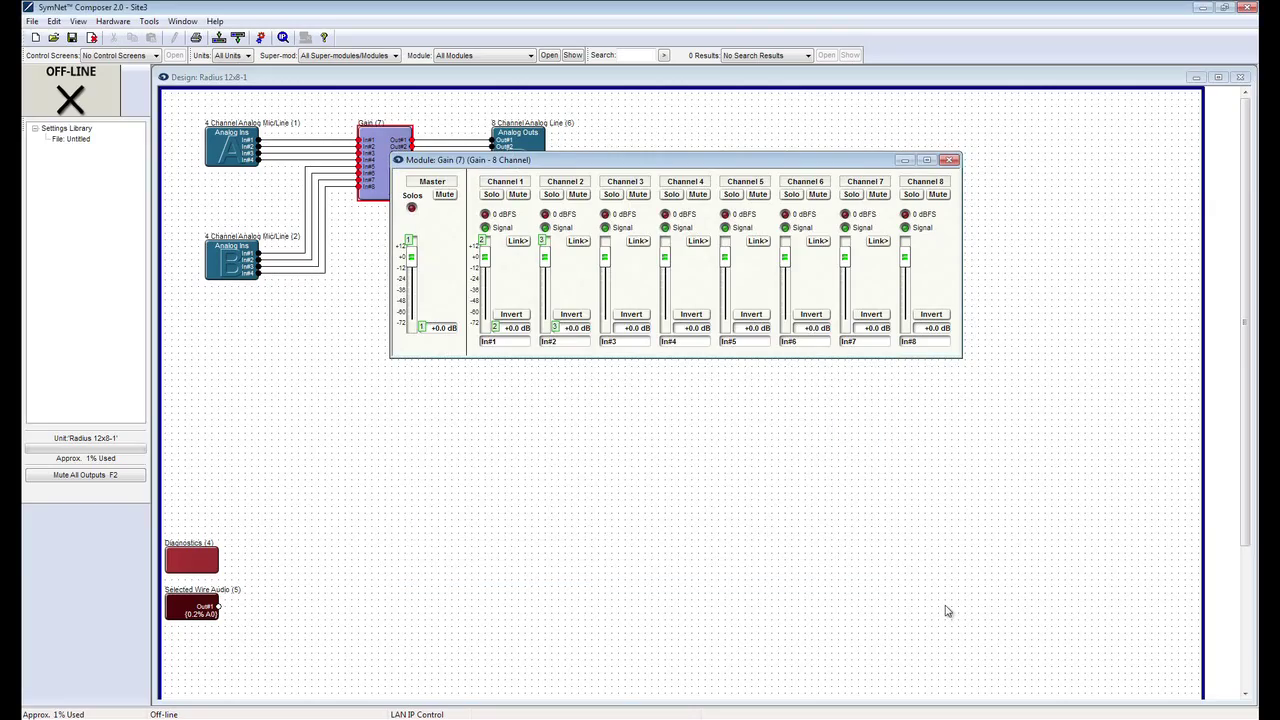